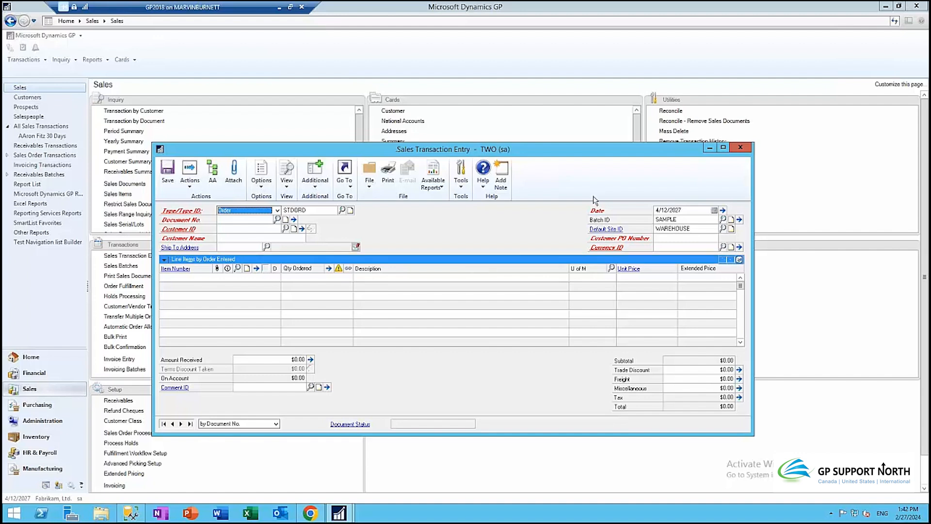
# Step: Close Sales Transaction Entry and scroll the Sales page down to Cash Receipts
pyautogui.click(740, 147)
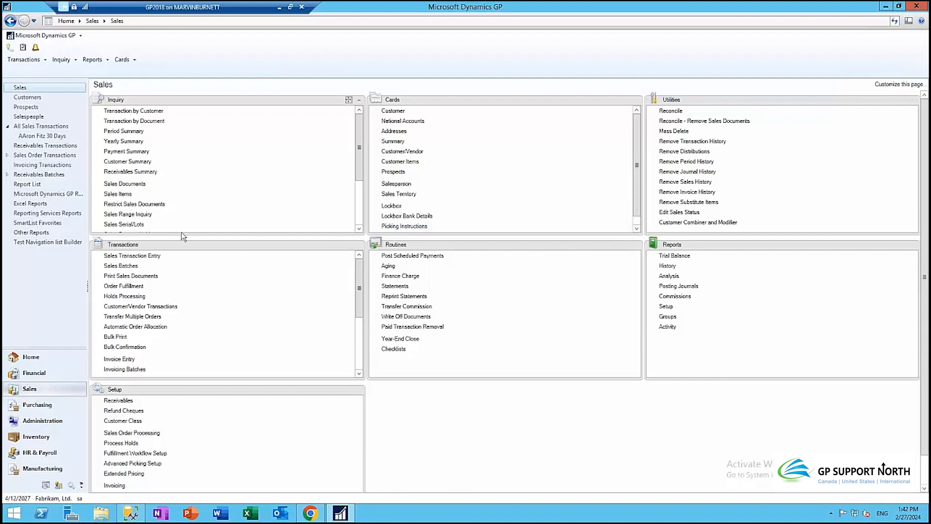
pyautogui.scroll(-3, 338, 312)
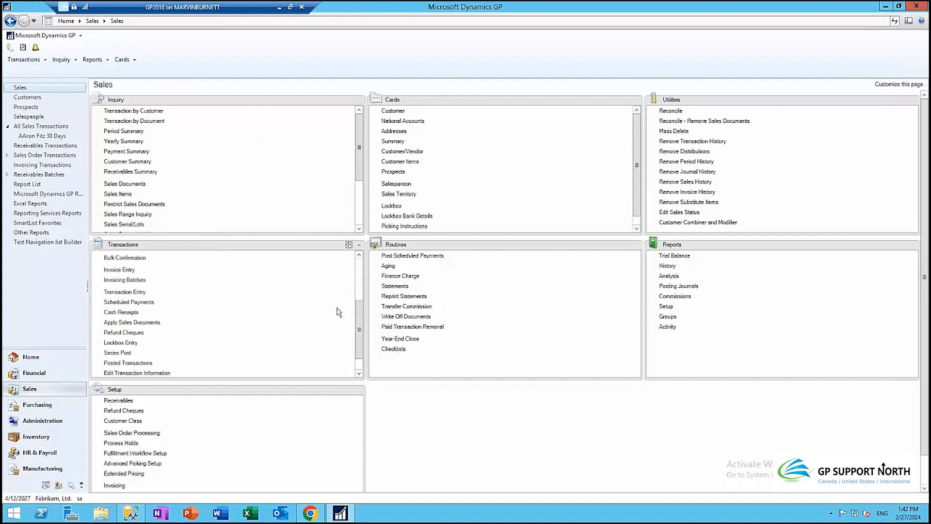
# Step: Start a new cash receipt in batch SAMPLE
pyautogui.click(121, 312)
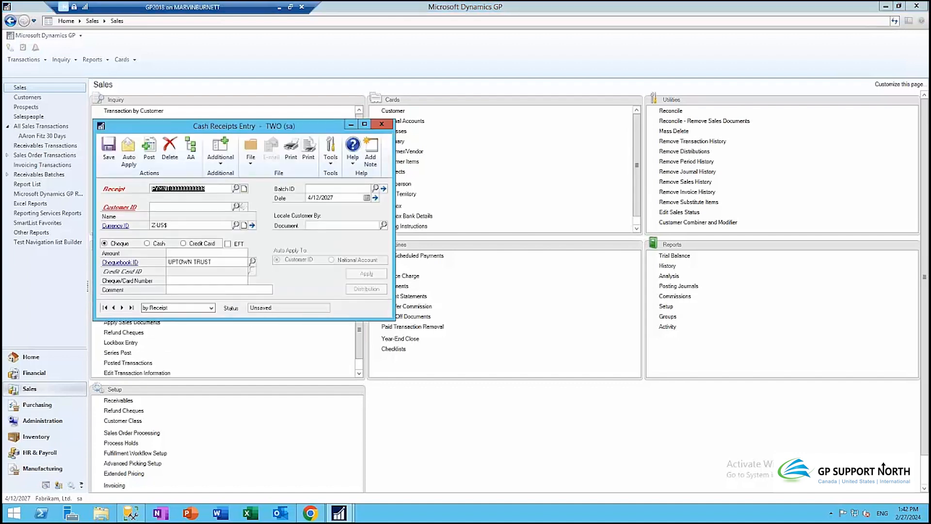
pyautogui.press('Tab')
pyautogui.press('Tab')
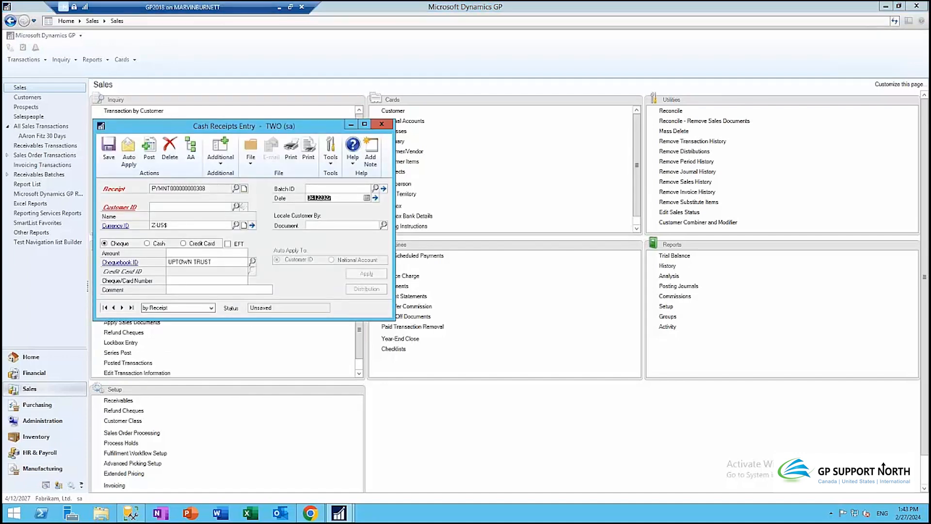
pyautogui.hotkey('shift', 'Tab')
pyautogui.write('SAMPLE')
pyautogui.press('Tab')
pyautogui.press('Tab')
# Step: Select customer Aaron Fitz Electrical Ltd, enter a 15000 amount, and apply it to open documents
pyautogui.hotkey('ctrl', 'l')
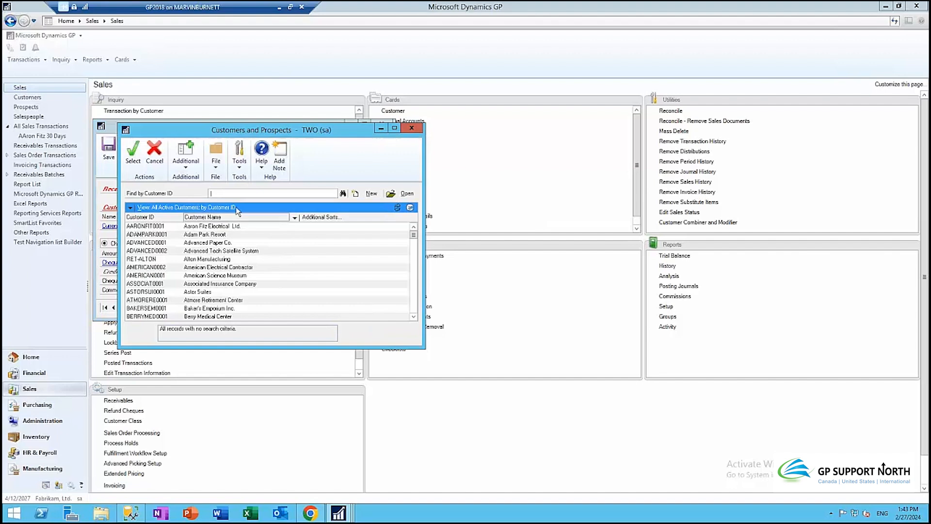
pyautogui.press('Return')
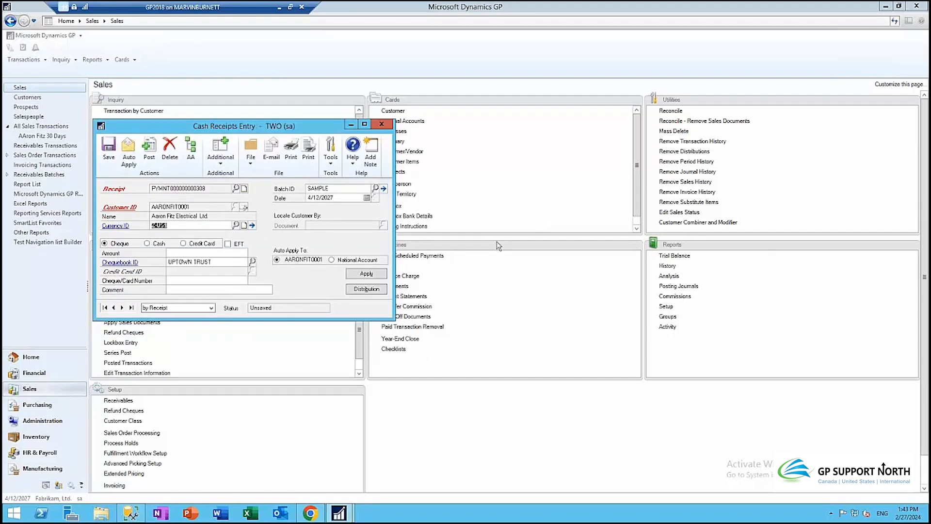
pyautogui.click(188, 255)
pyautogui.write('15000')
pyautogui.press('Tab')
pyautogui.click(374, 276)
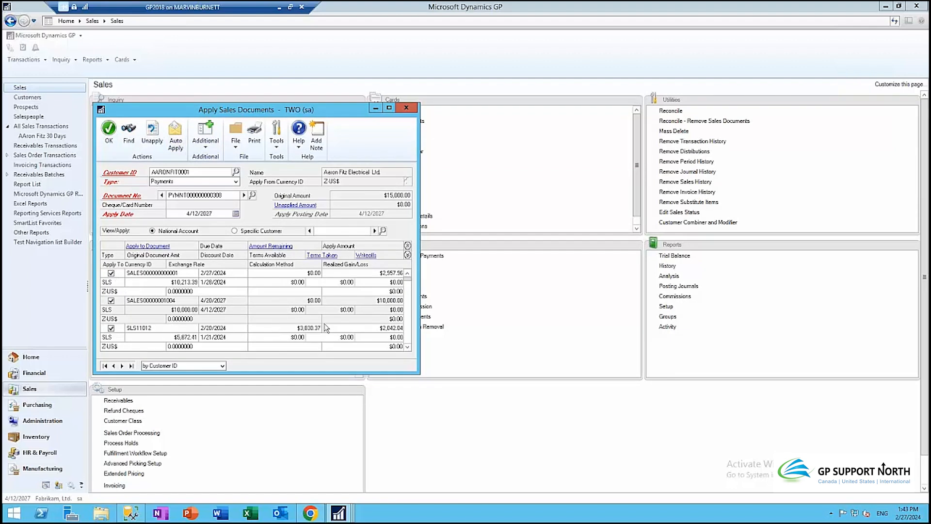
# Step: Accept the $15,000.00 application across the three invoices and return to the receipt
pyautogui.click(109, 140)
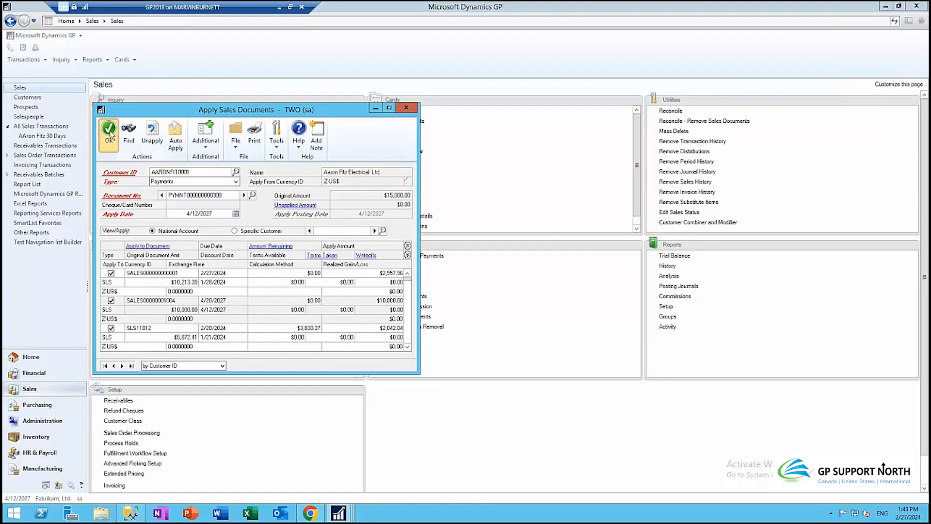
pyautogui.click(190, 279)
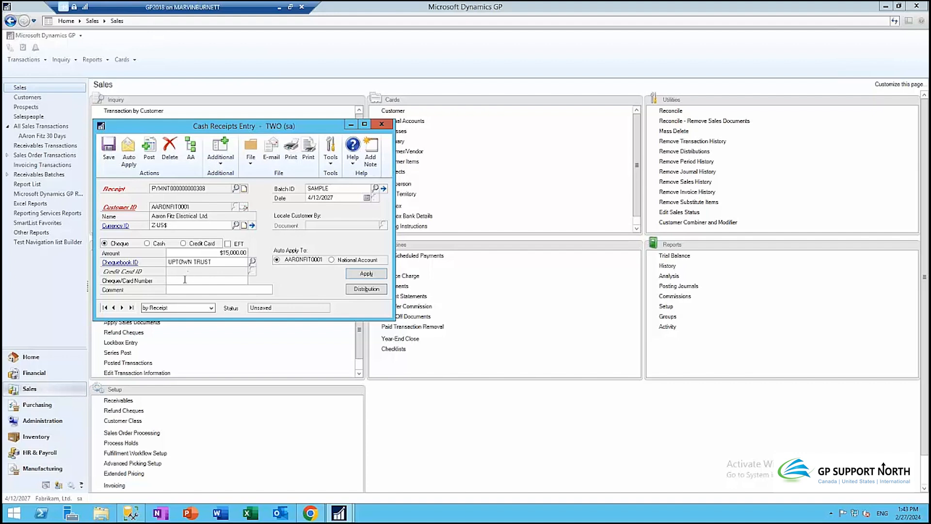
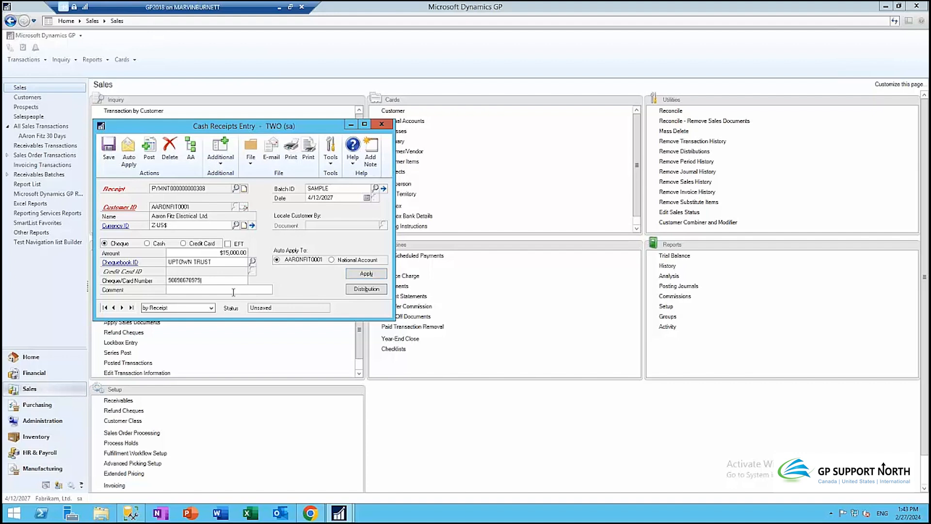
# Step: E-mail the receipt to Aaron Fitz Electrical and close the Successful status report
pyautogui.click(271, 151)
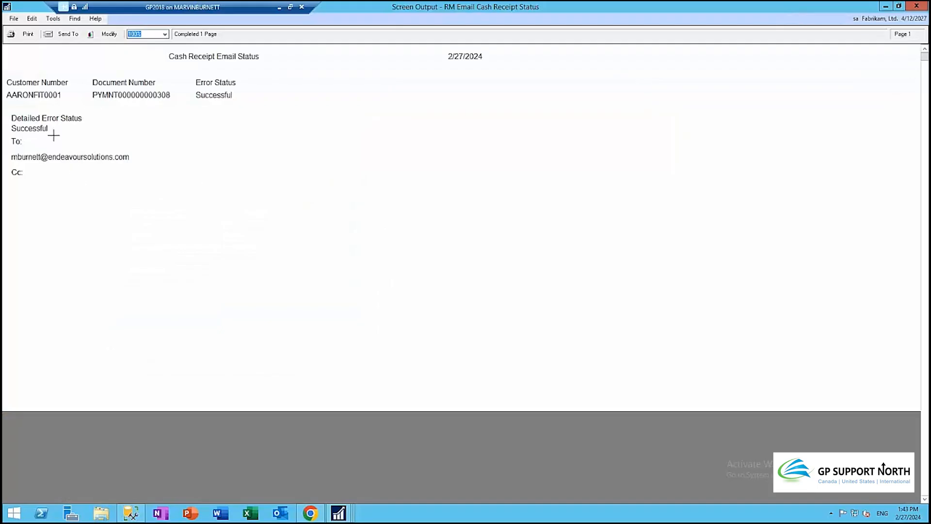
pyautogui.click(925, 6)
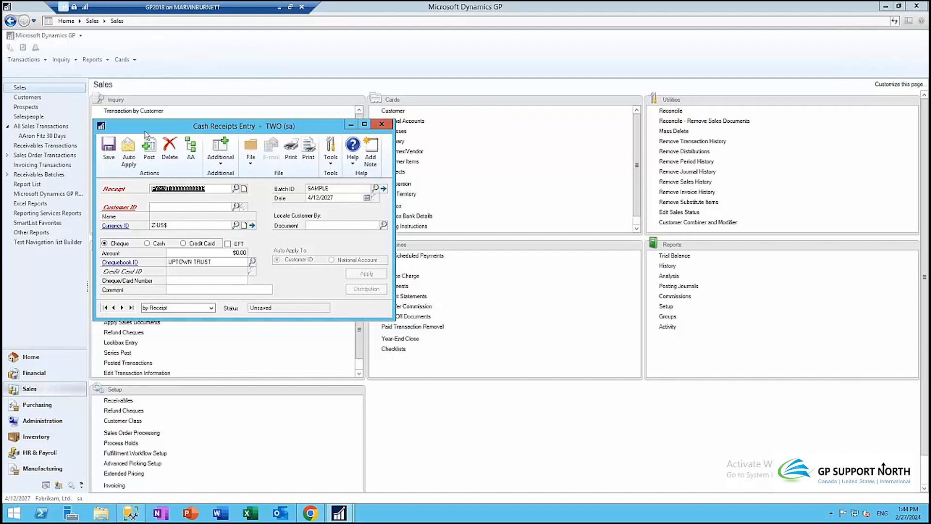
# Step: Close Cash Receipts Entry and open the Customer Maintenance card
pyautogui.click(382, 124)
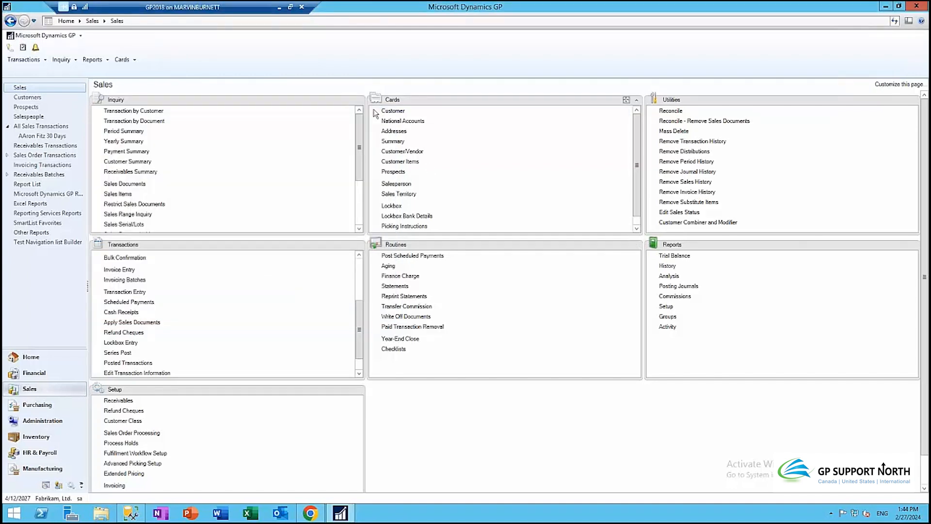
pyautogui.click(393, 110)
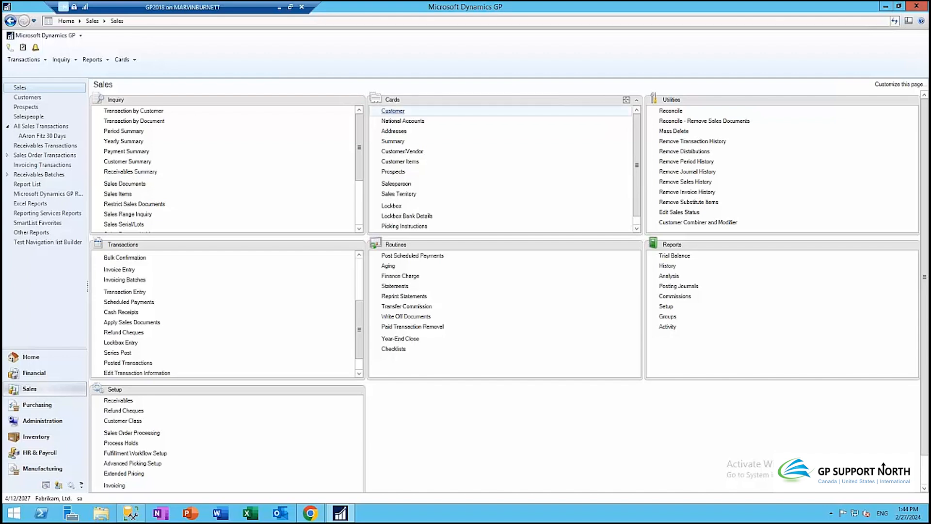
# Step: Make the customer lookup's current view the default and load Aaron Fitz Electrical Ltd
pyautogui.click(119, 381)
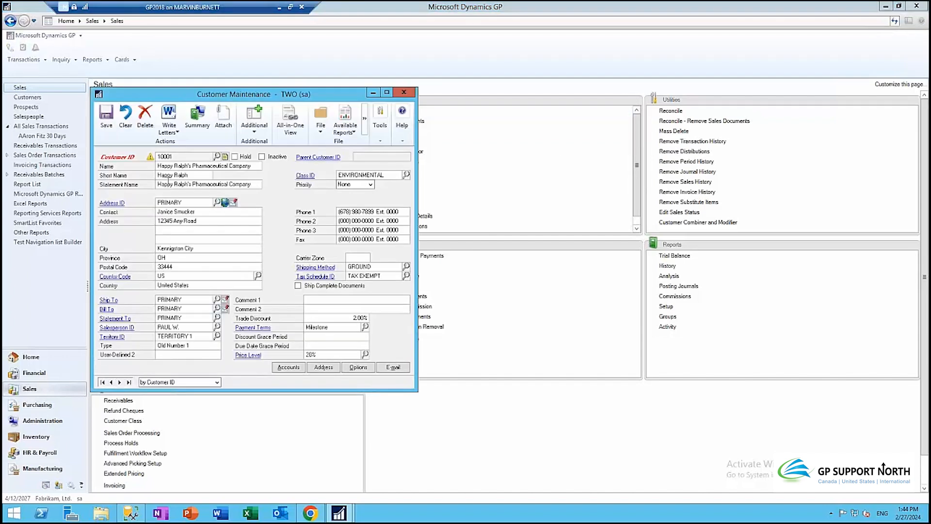
pyautogui.click(120, 381)
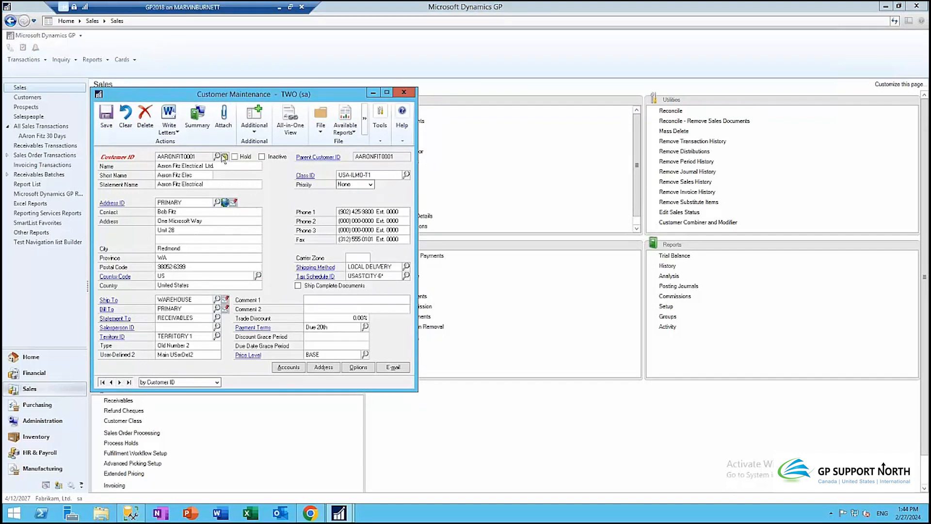
pyautogui.click(126, 116)
pyautogui.click(216, 157)
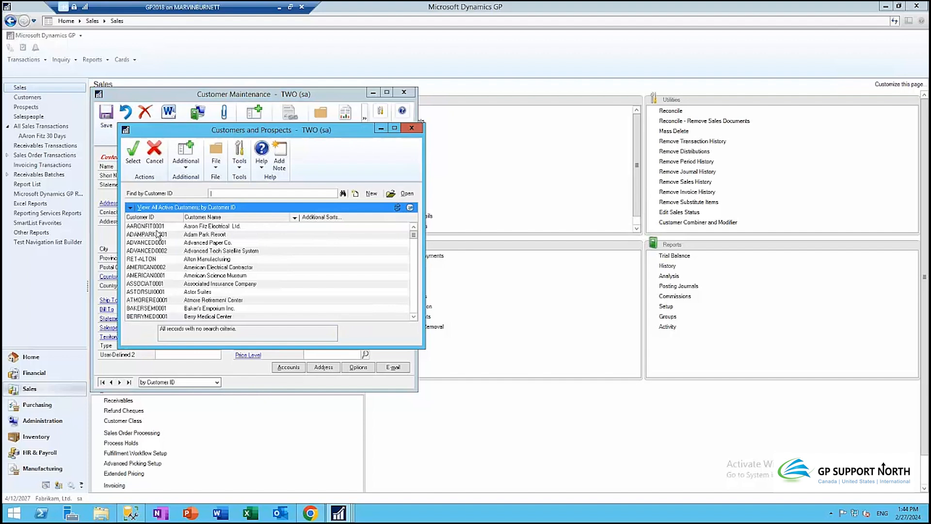
pyautogui.click(130, 208)
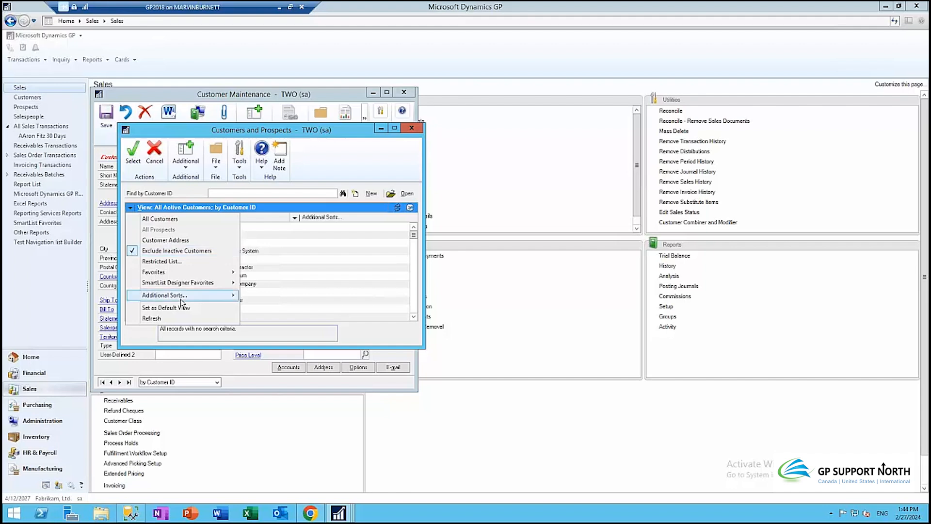
pyautogui.click(146, 307)
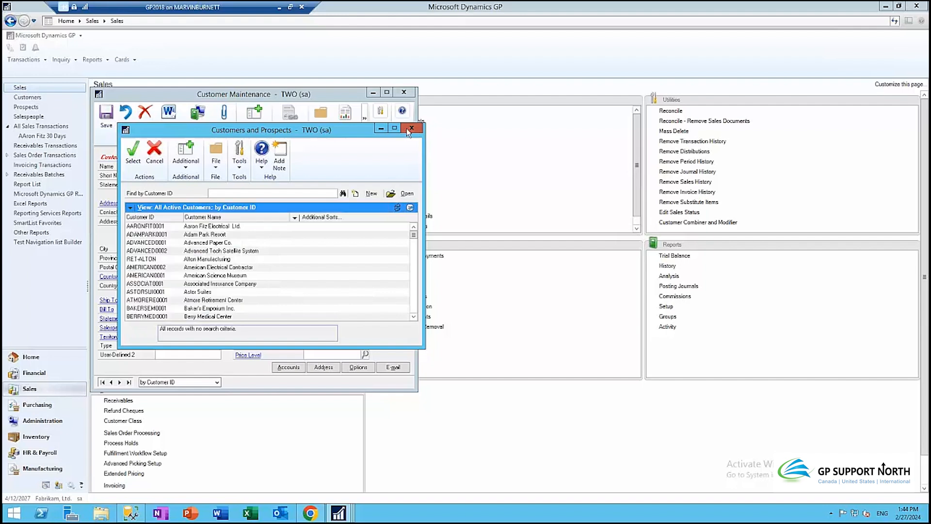
pyautogui.click(407, 128)
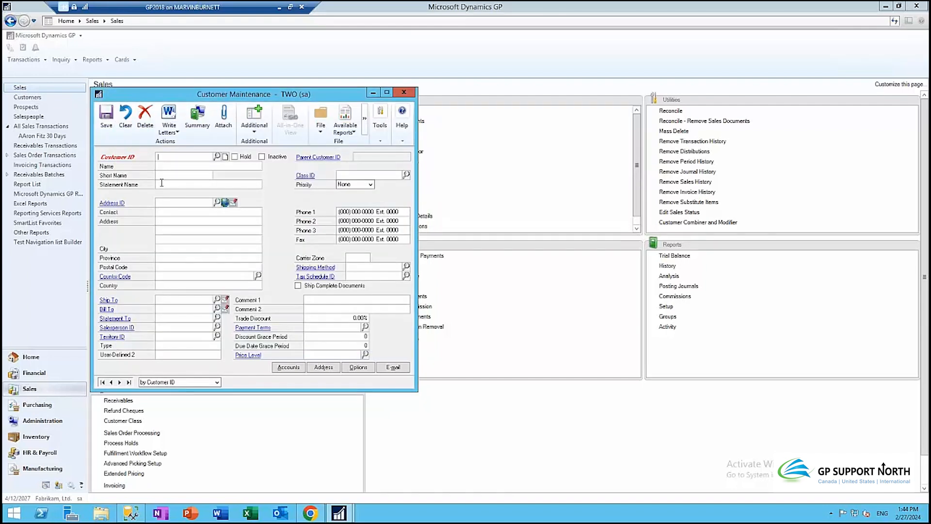
pyautogui.click(217, 157)
pyautogui.doubleClick(141, 228)
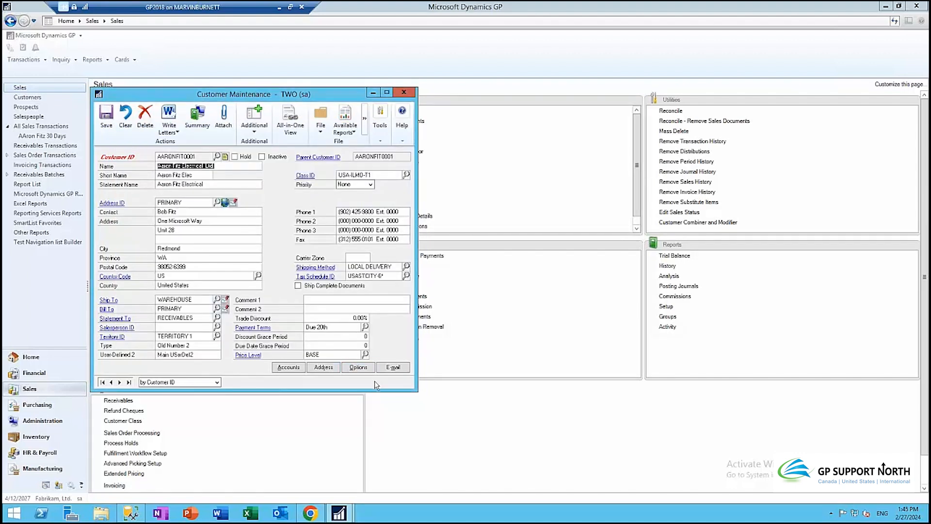
# Step: Set Aaron Fitz's cash receipt e-mail format to PDF and save the customer
pyautogui.click(388, 370)
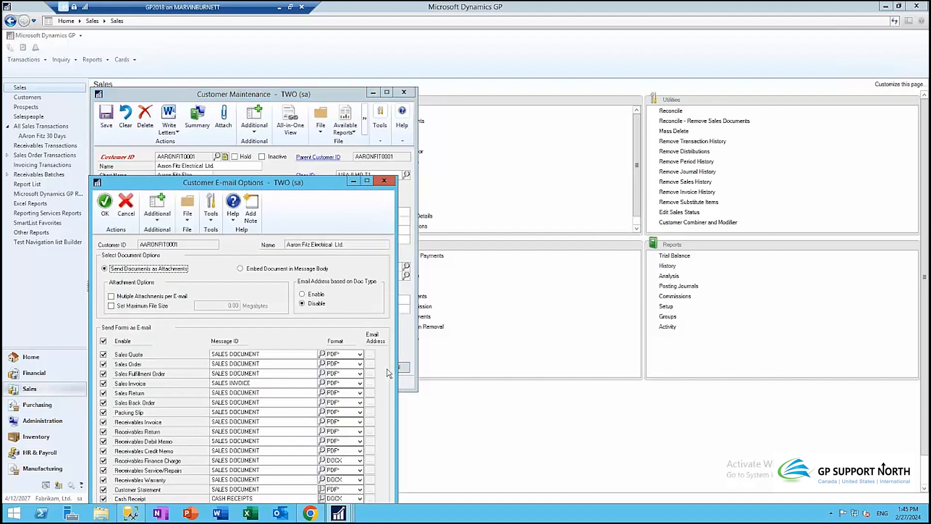
pyautogui.moveTo(311, 183); pyautogui.dragTo(605, 53)
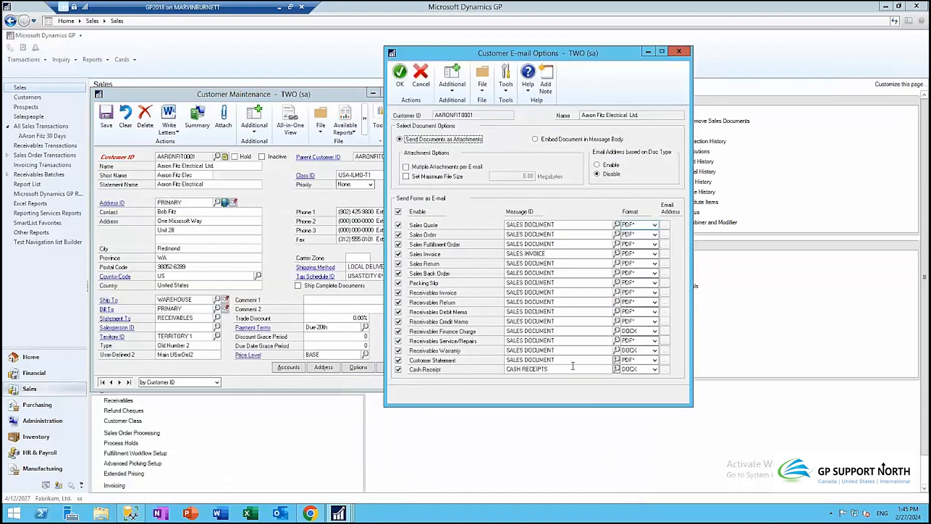
pyautogui.click(654, 369)
pyautogui.click(630, 394)
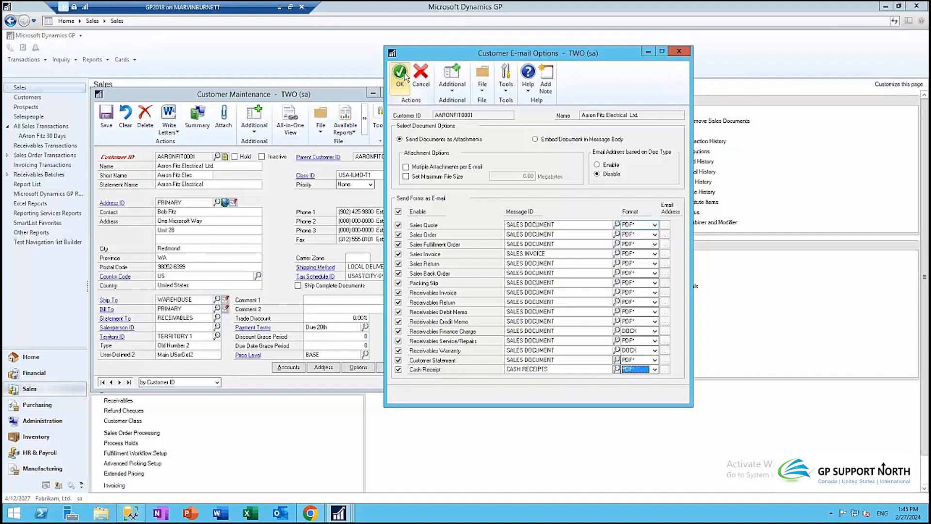
pyautogui.click(405, 77)
pyautogui.click(105, 117)
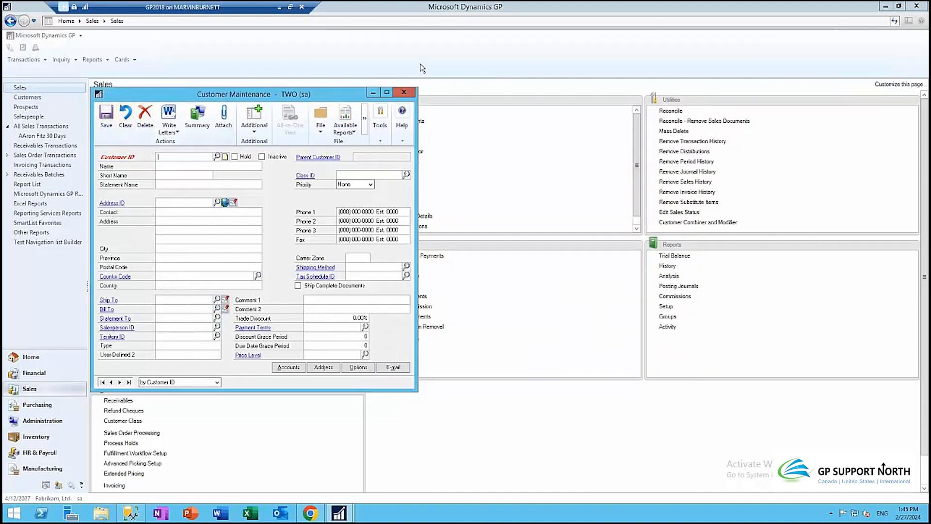
# Step: Close Customer Maintenance and open the 117-record Customers list
pyautogui.click(403, 92)
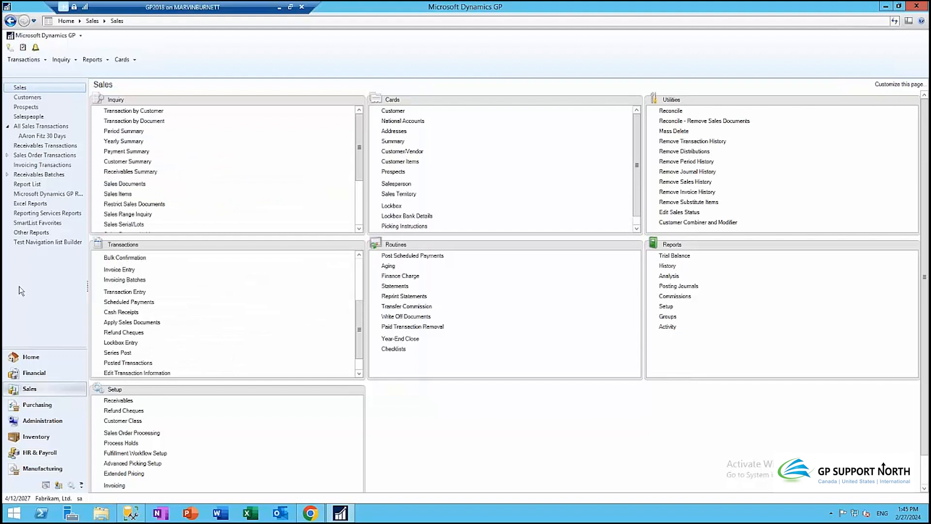
pyautogui.click(35, 390)
pyautogui.click(28, 98)
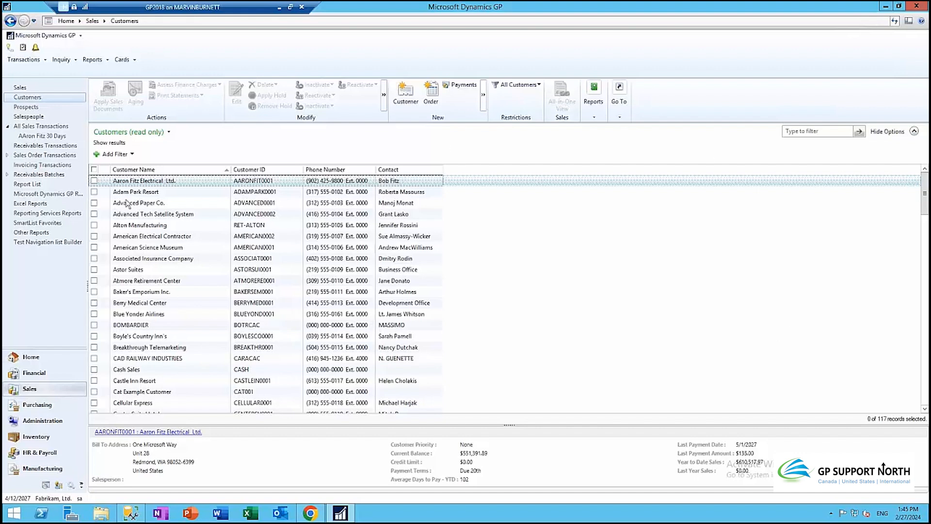
# Step: Enable PDF cash receipt e-mailing for Advanced Paper Co., then mark all customers
pyautogui.click(95, 203)
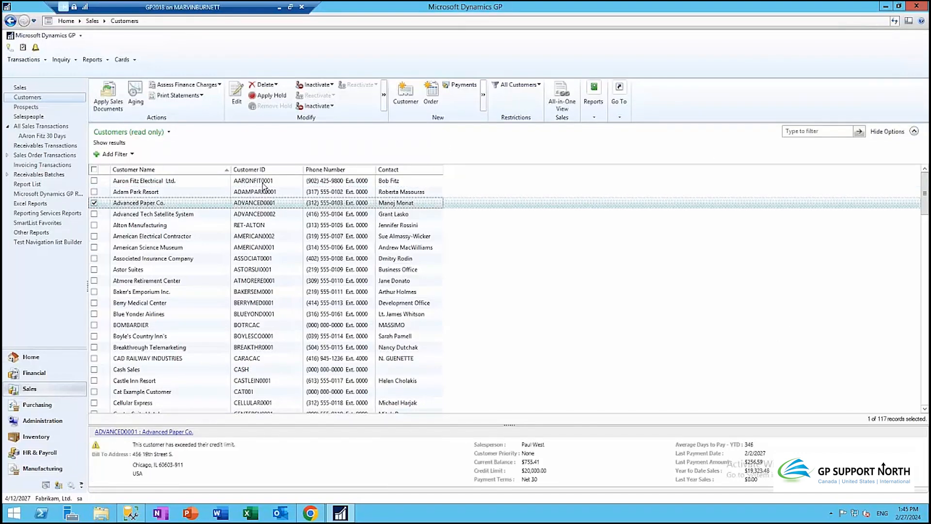
pyautogui.click(384, 95)
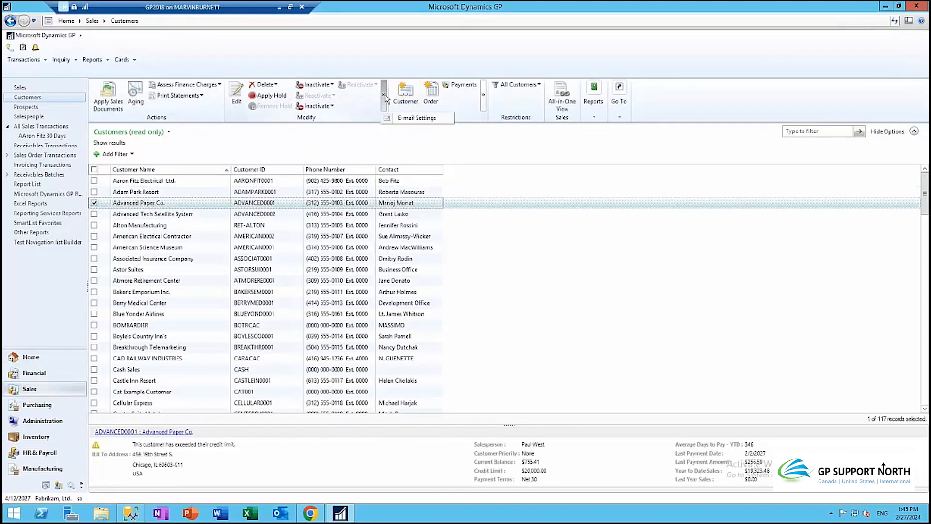
pyautogui.click(395, 118)
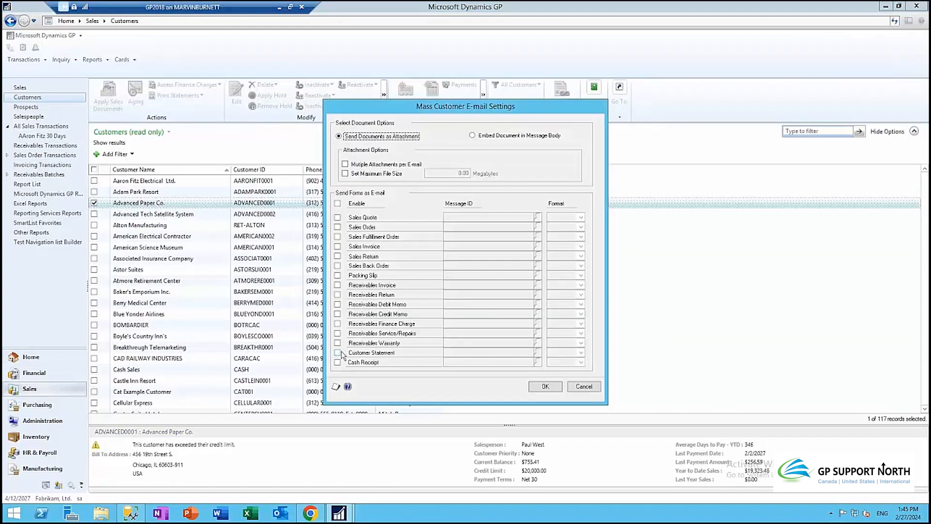
pyautogui.click(337, 363)
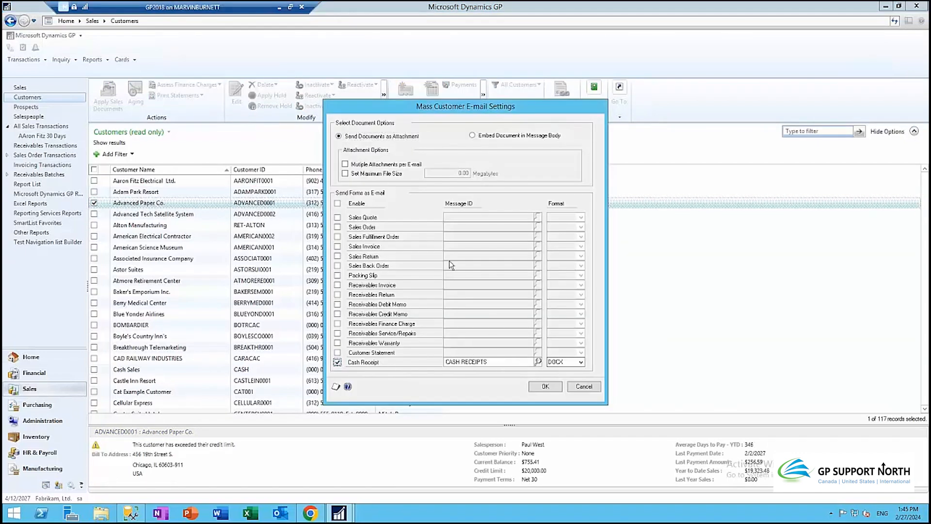
pyautogui.click(569, 364)
pyautogui.click(557, 385)
pyautogui.click(553, 387)
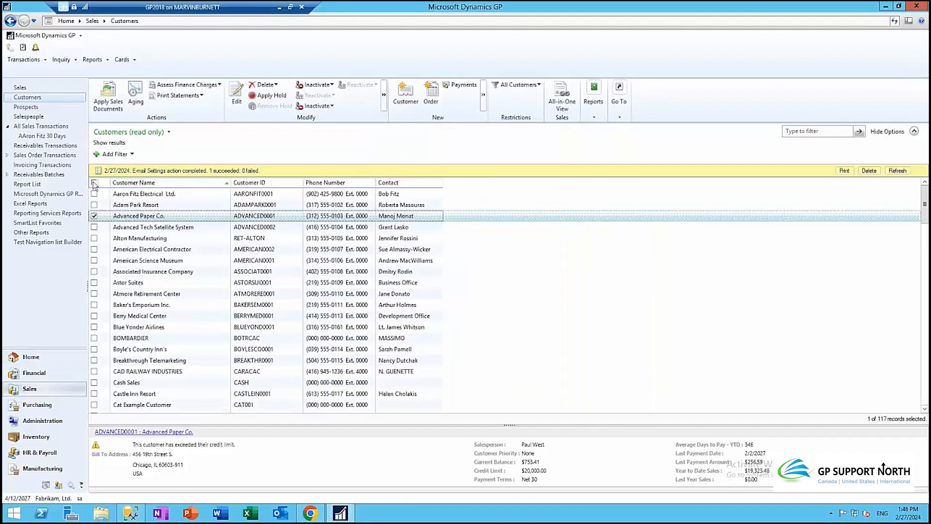
pyautogui.click(94, 184)
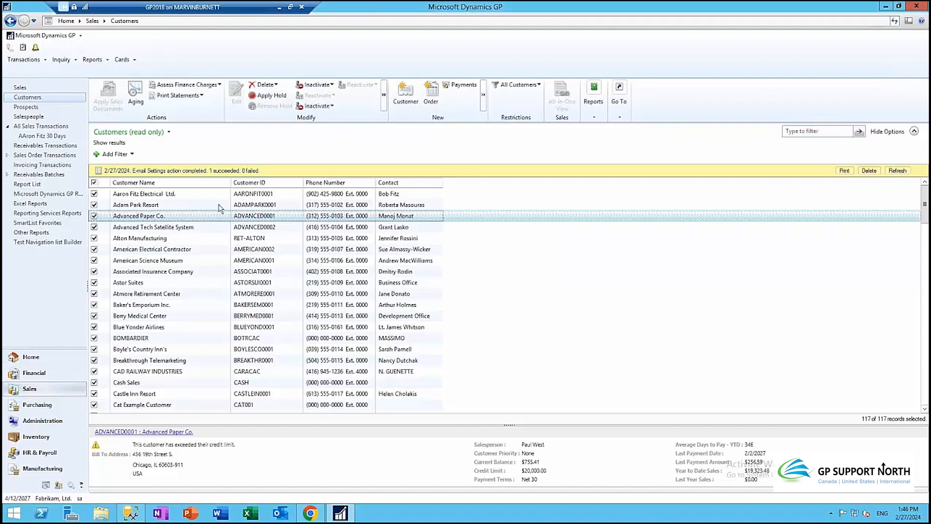
# Step: In the mass E-mail Settings, enable Cash Receipt e-mailing in PDF format for all 117 checked customers
pyautogui.click(383, 95)
pyautogui.click(405, 121)
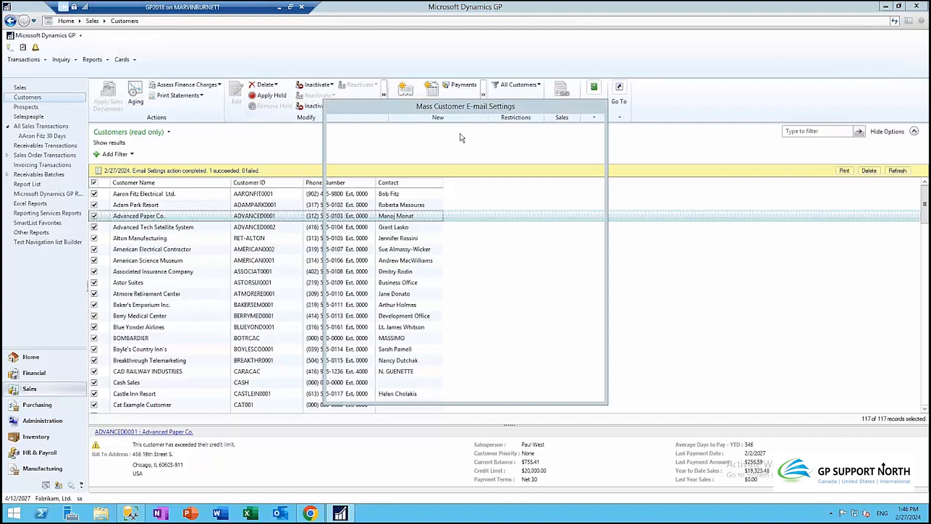
pyautogui.click(337, 362)
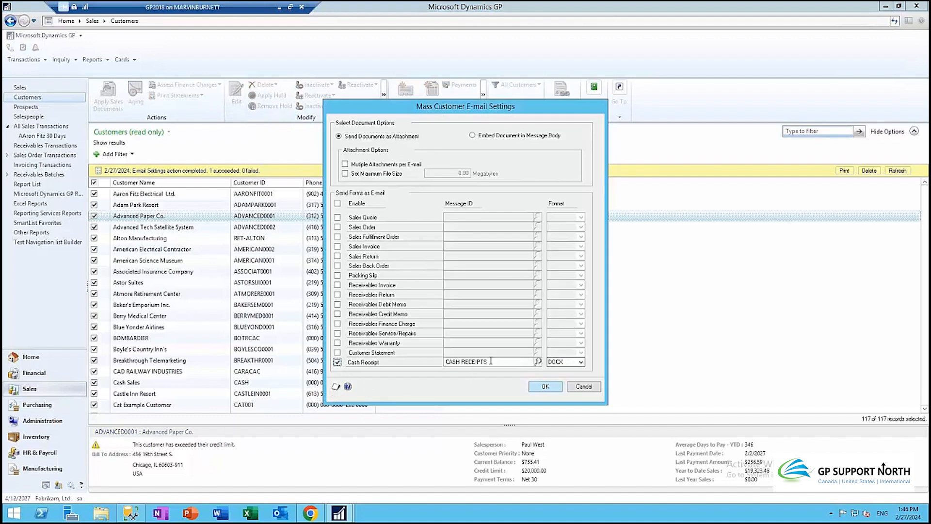
pyautogui.click(573, 361)
pyautogui.click(562, 382)
pyautogui.click(558, 390)
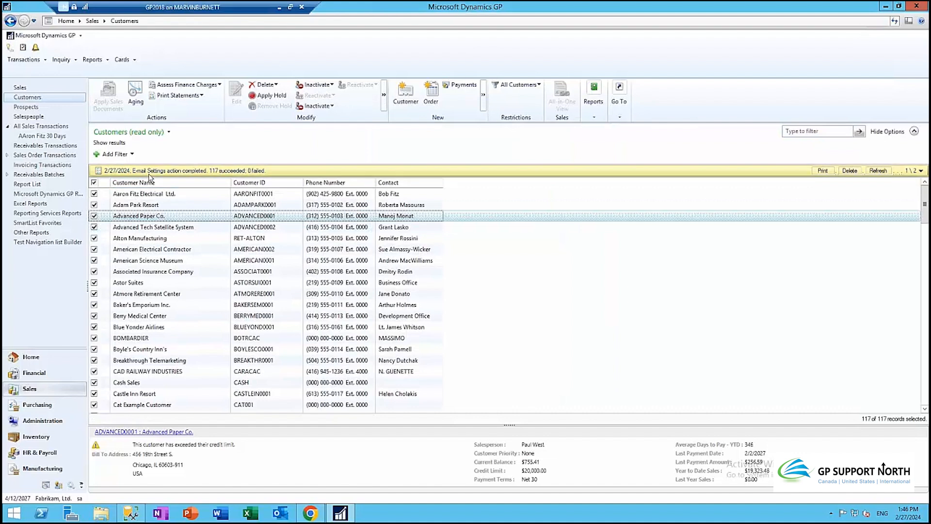